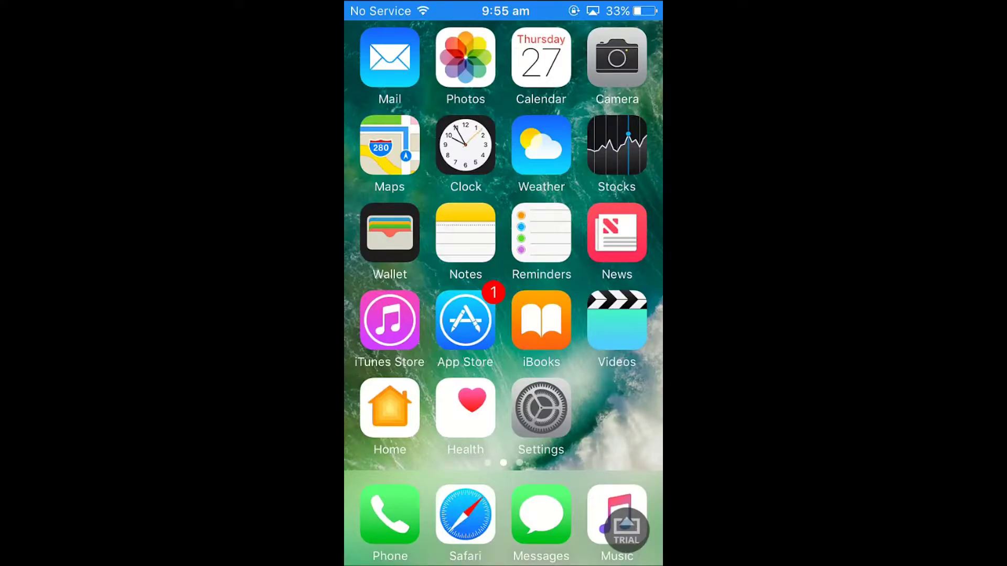
Step: Search the App Store for 'microsoft authenticator' to find the installed Microsoft Authenticator app
click(466, 320)
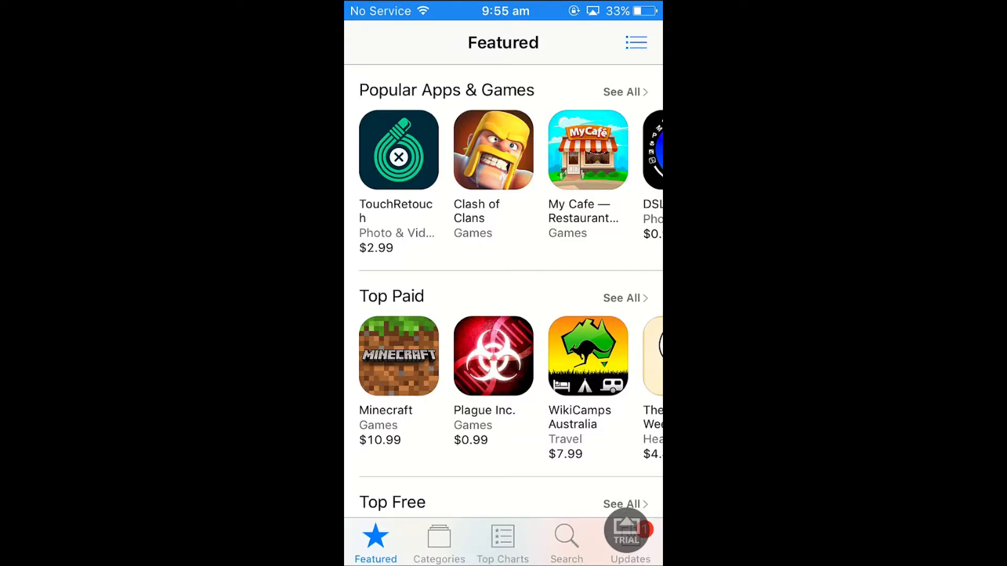
click(566, 543)
click(503, 42)
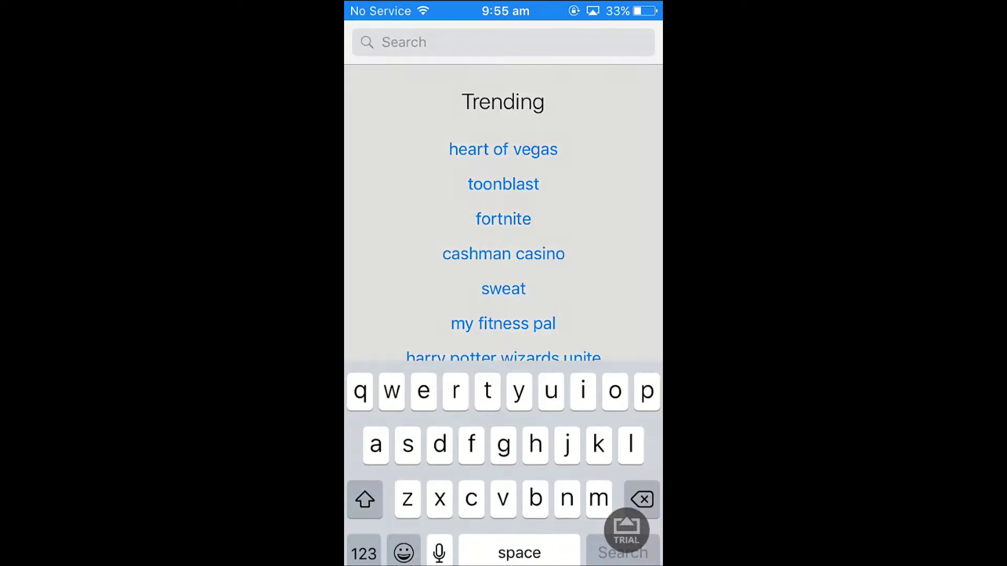
text(mix)
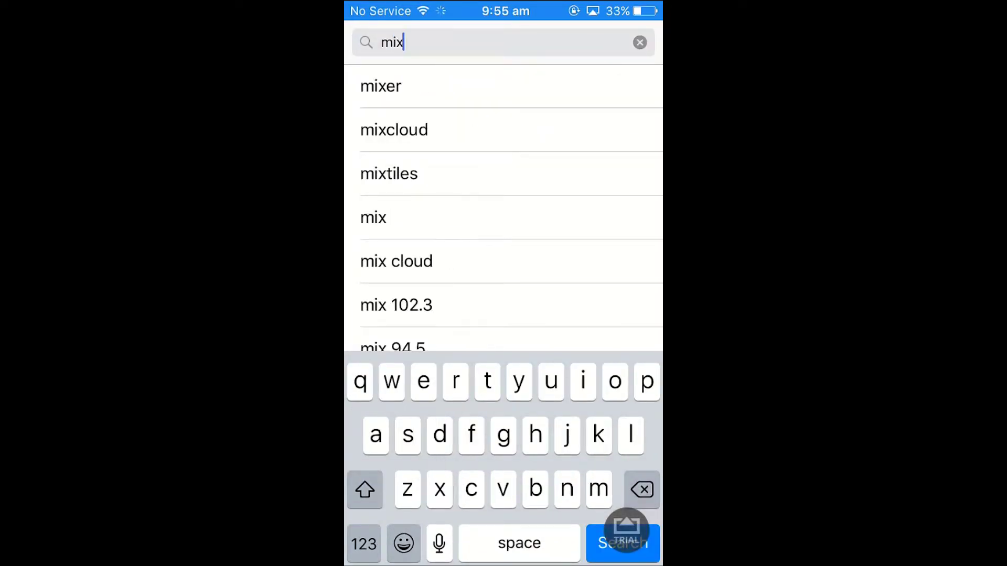
key(BackSpace)
text(cro)
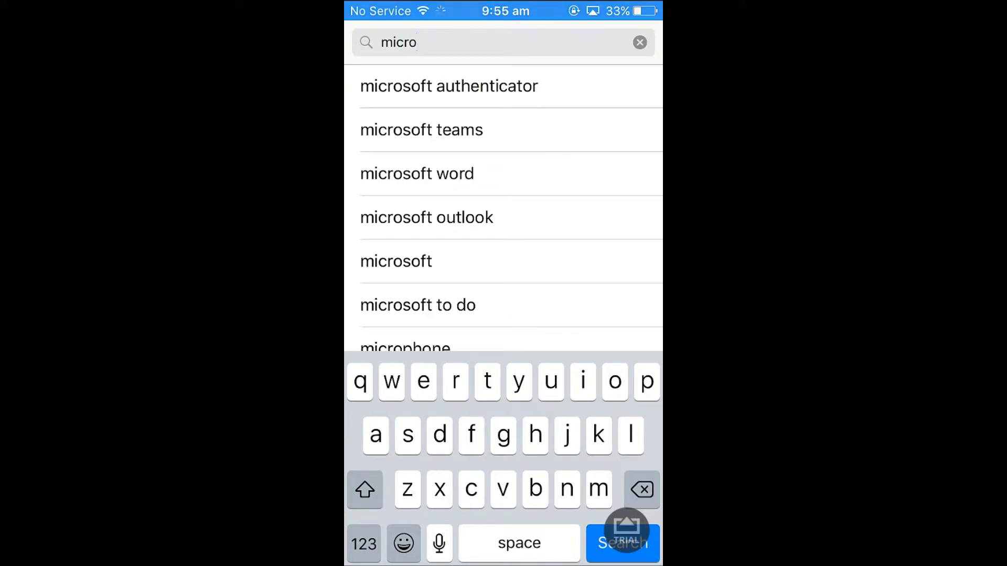
click(449, 86)
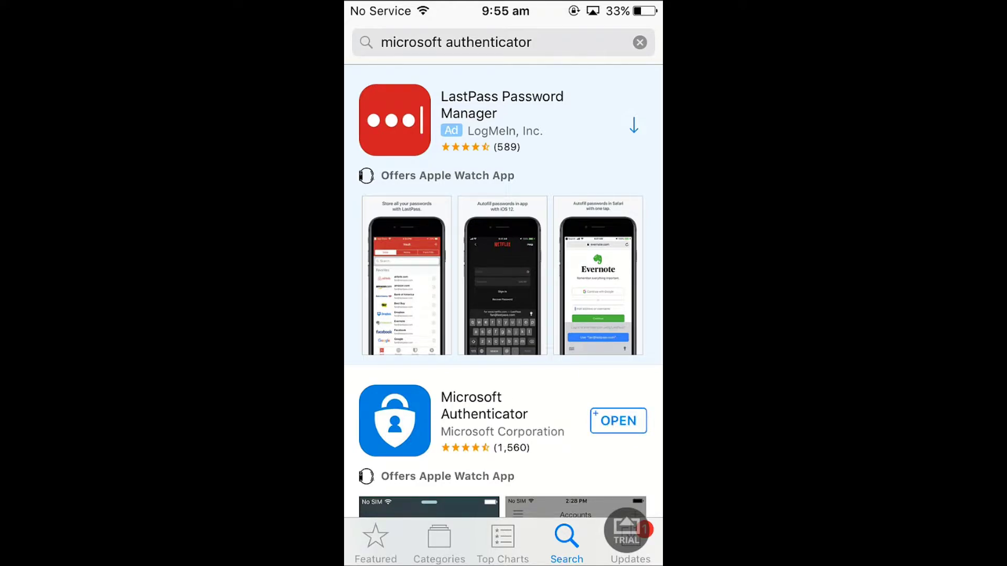
Step: Launch Microsoft Authenticator, answer the notification and usage-data prompts, and skip through the introduction
click(618, 420)
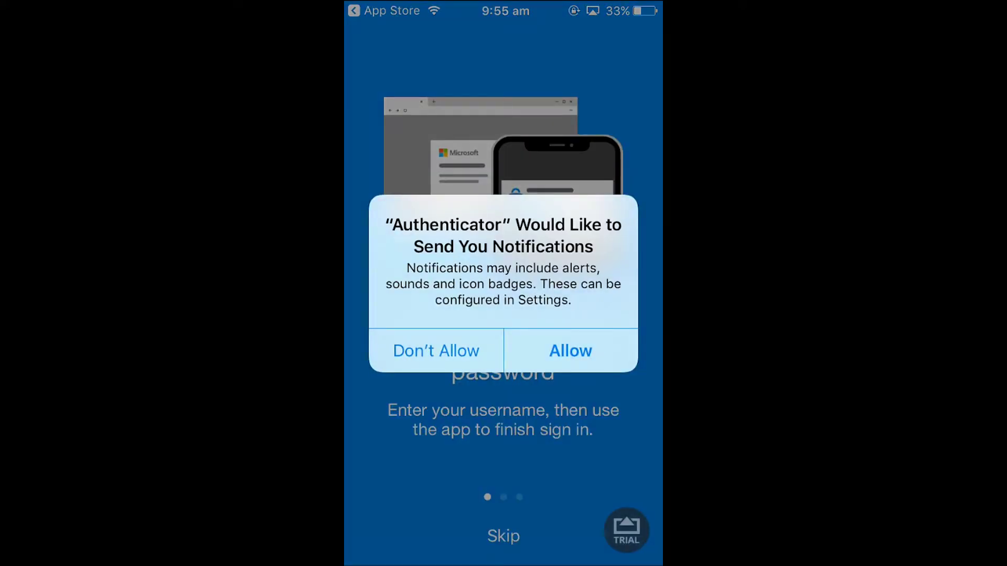
click(570, 351)
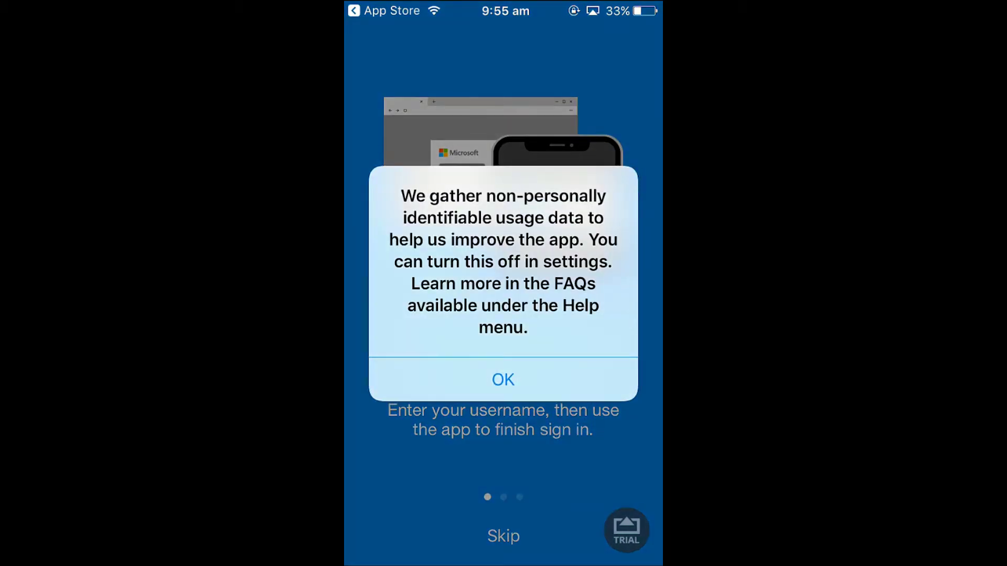
click(503, 379)
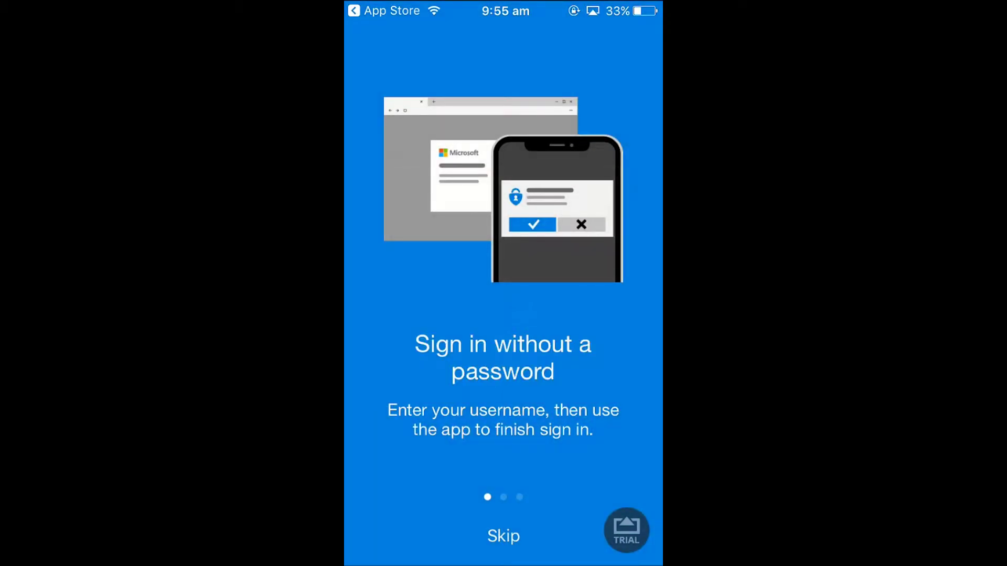
drag(577, 236, 420, 236)
drag(577, 236, 419, 236)
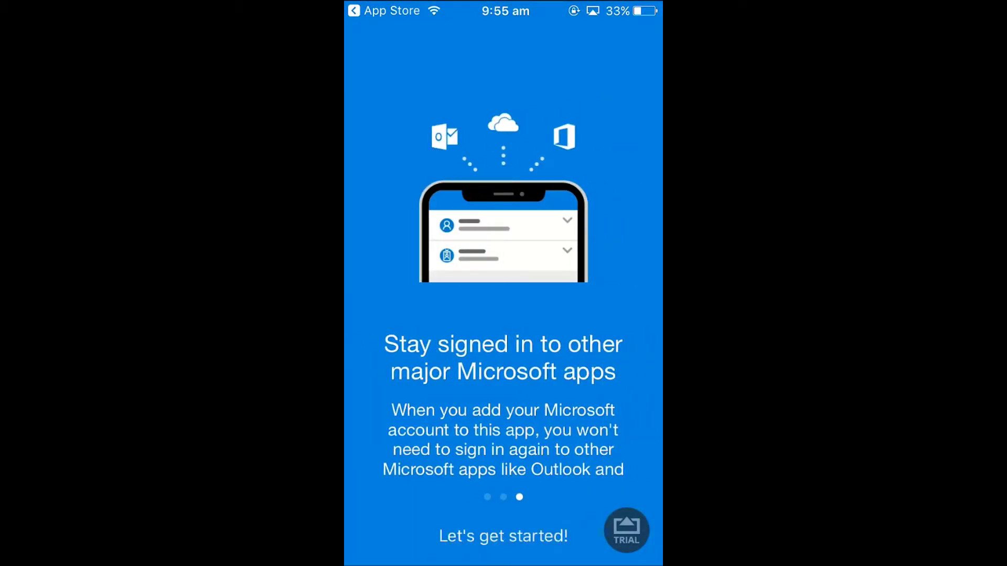
click(503, 536)
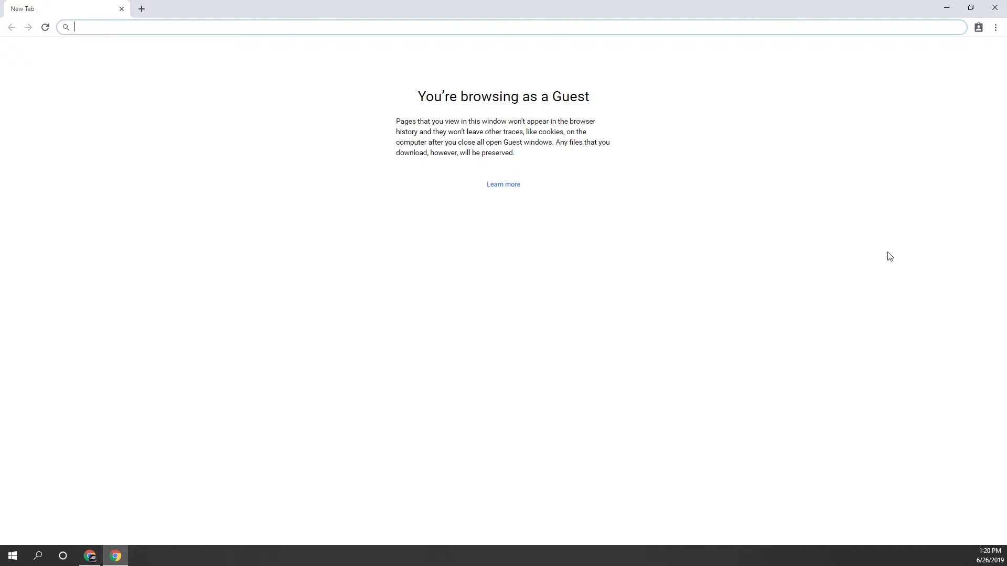
Step: Go to login.microsoftonline.com and sign in with the work e-mail address and account password
text(lo)
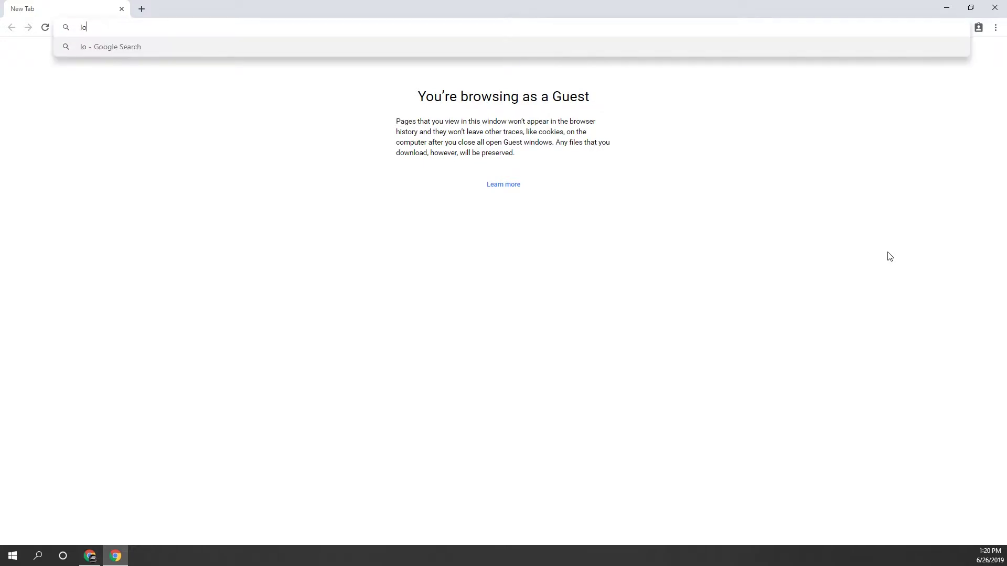
text(gin.microsoftonline.)
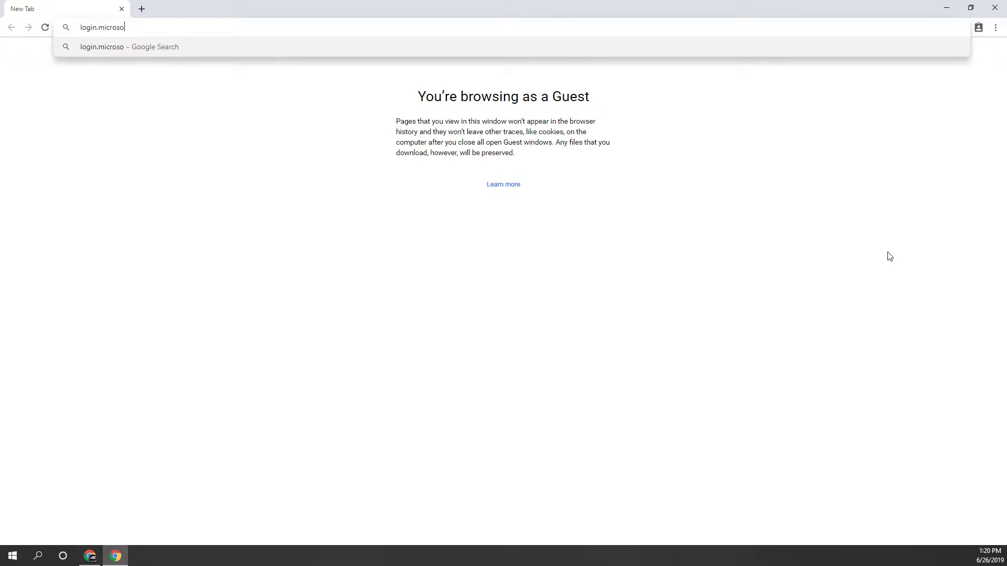
text(com)
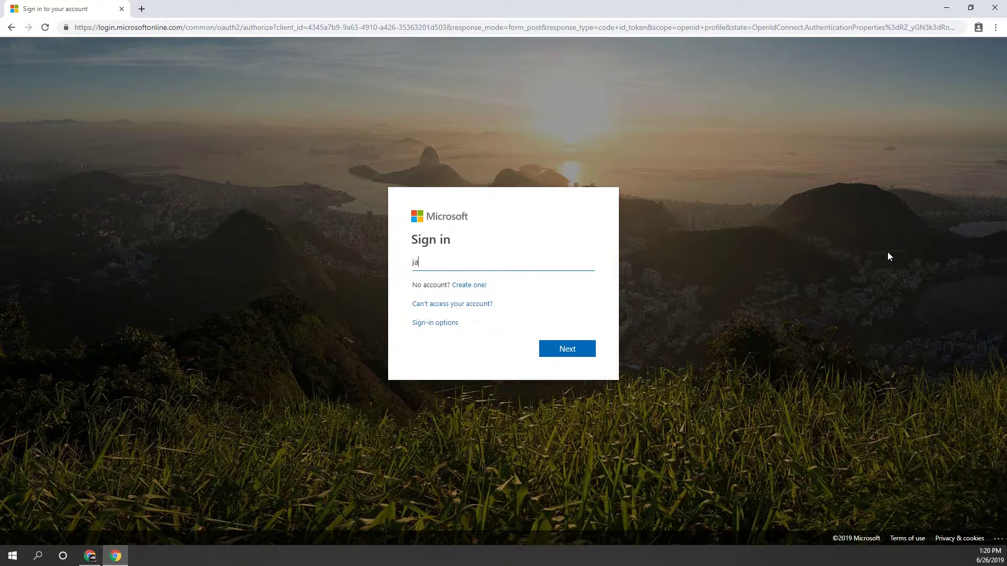
text(achre.com.au)
key(Return)
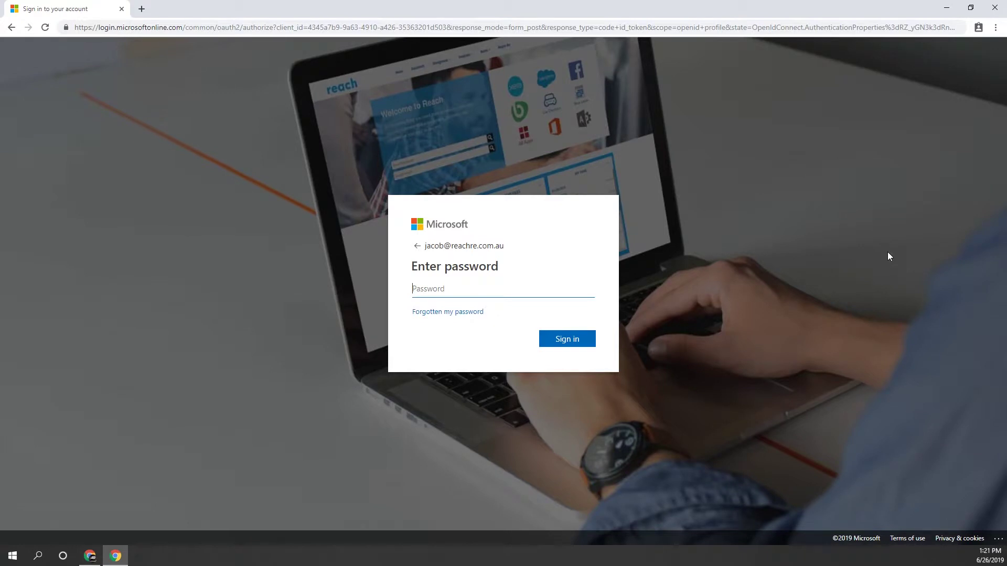
text(••••••••)
key(Return)
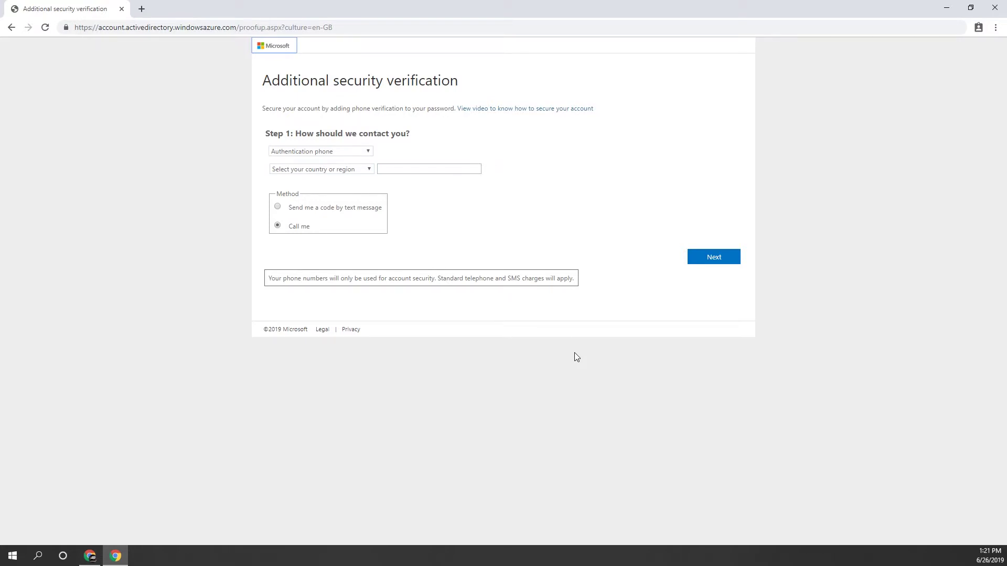
Step: Pick Mobile app from the Step 1 contact method dropdown
click(364, 152)
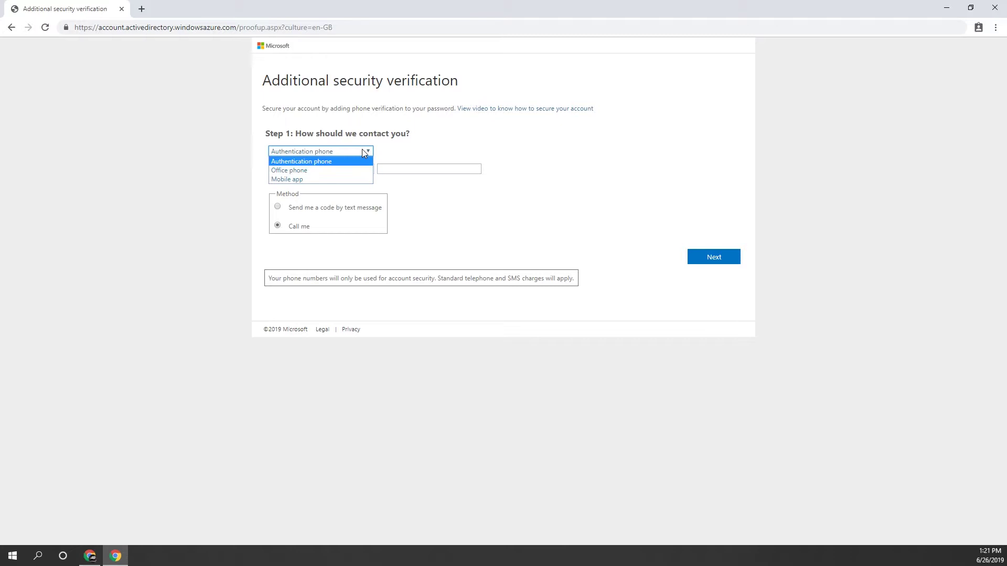
click(346, 180)
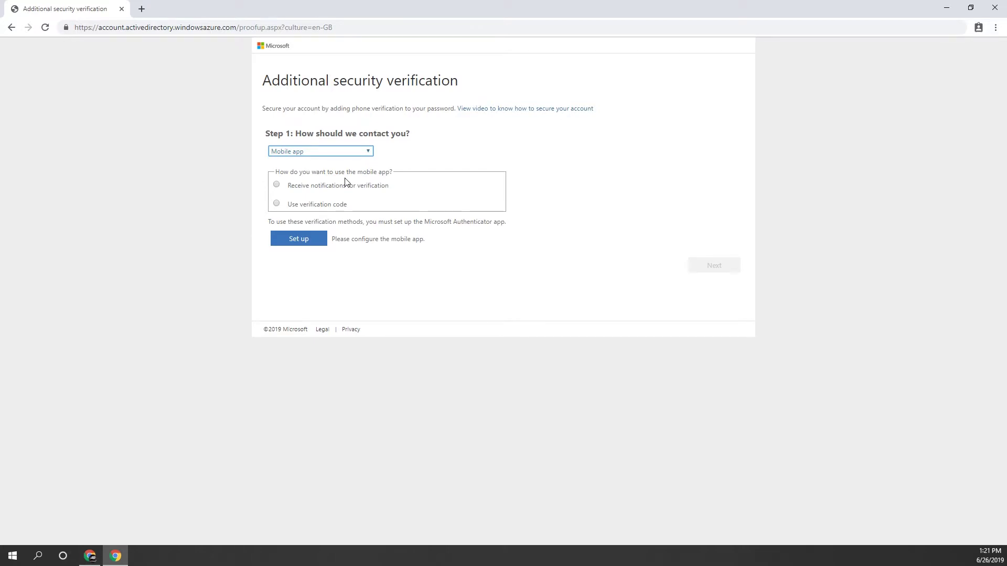
Step: Choose 'Receive notifications for verification' and bring up the mobile app QR code
click(277, 186)
click(299, 245)
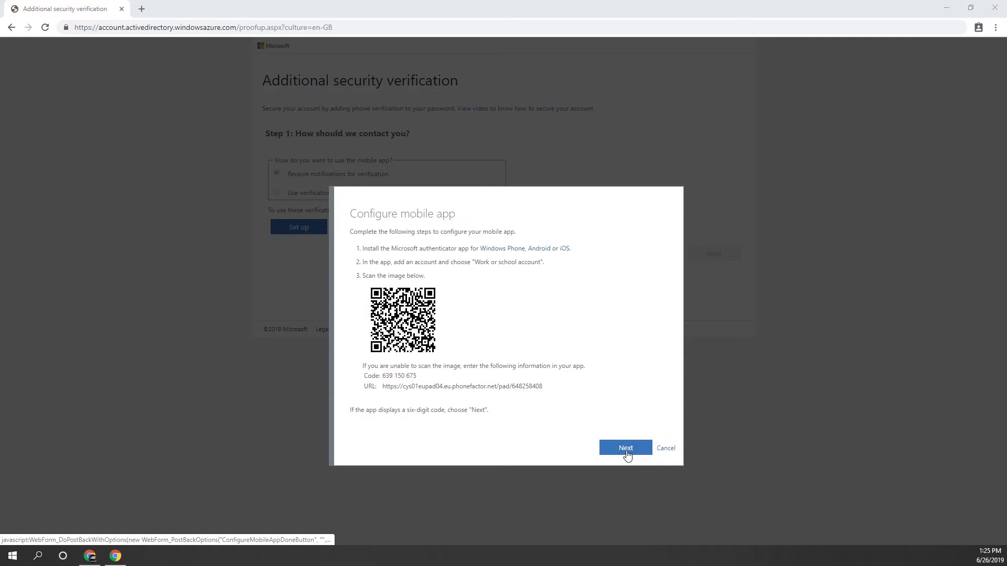
Step: Confirm the mobile app configuration and continue to Step 2 phone verification
click(626, 449)
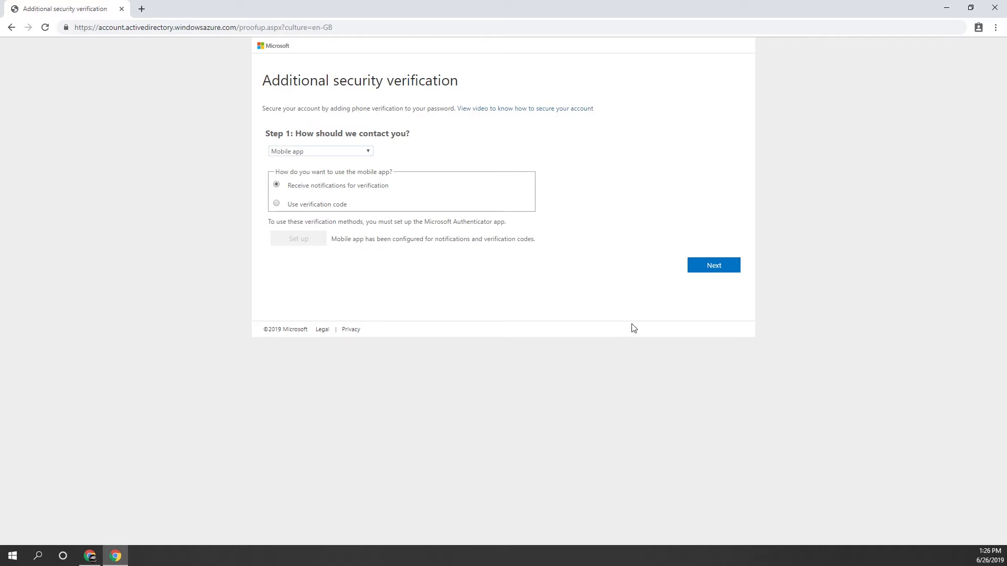
click(714, 266)
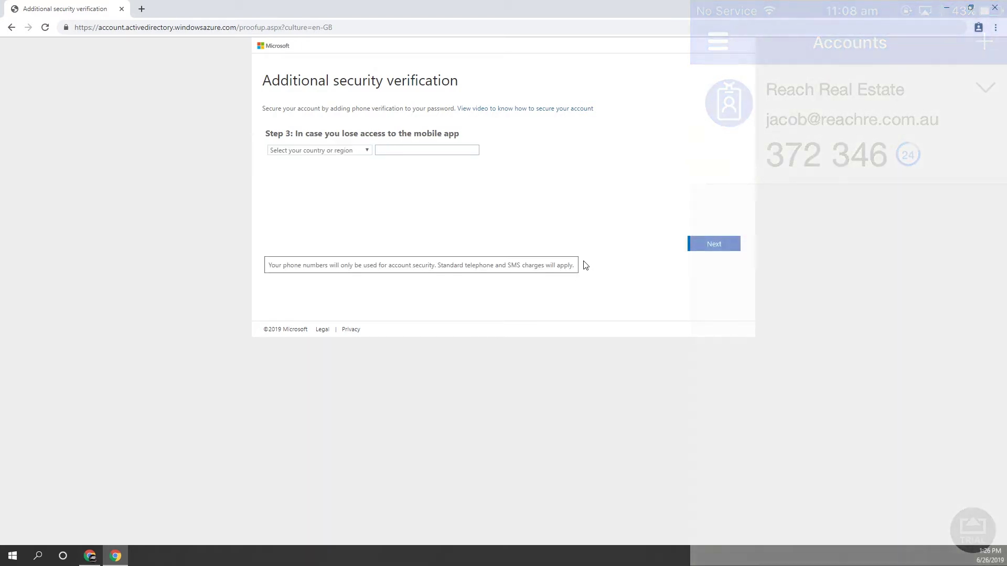
Step: Enter the backup phone number with country Australia (+61) and save it
click(355, 151)
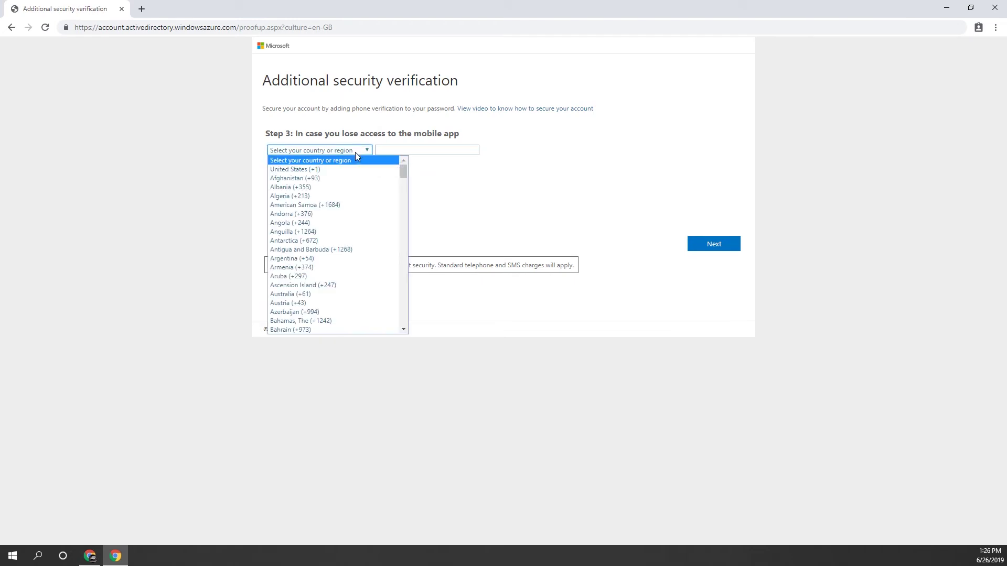
click(304, 294)
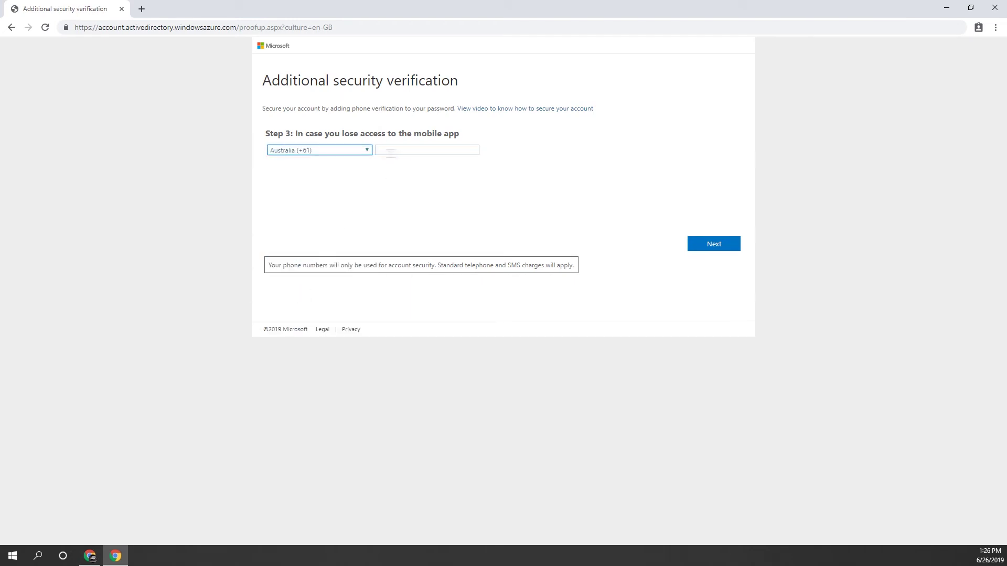
click(390, 151)
text(0412345678)
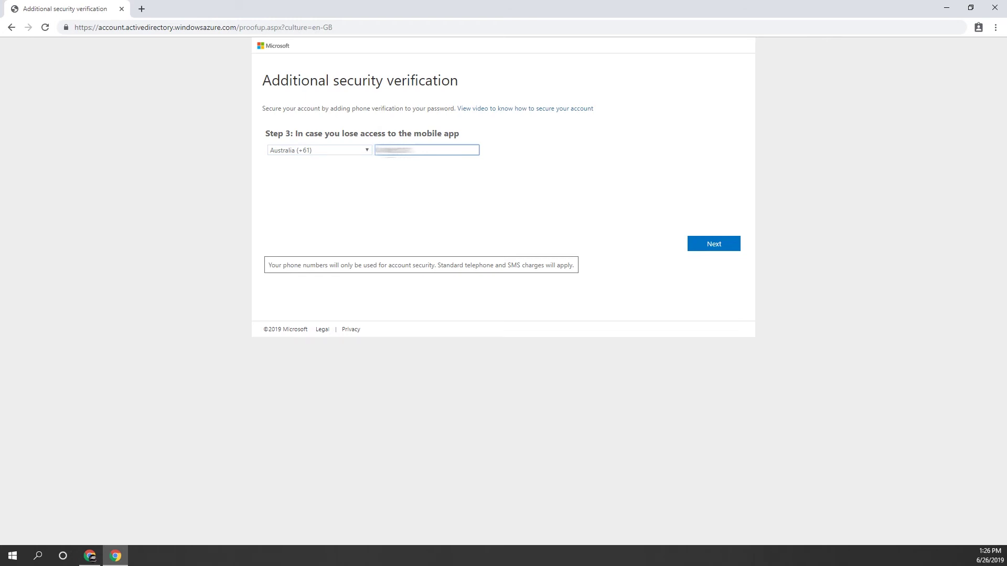
click(703, 244)
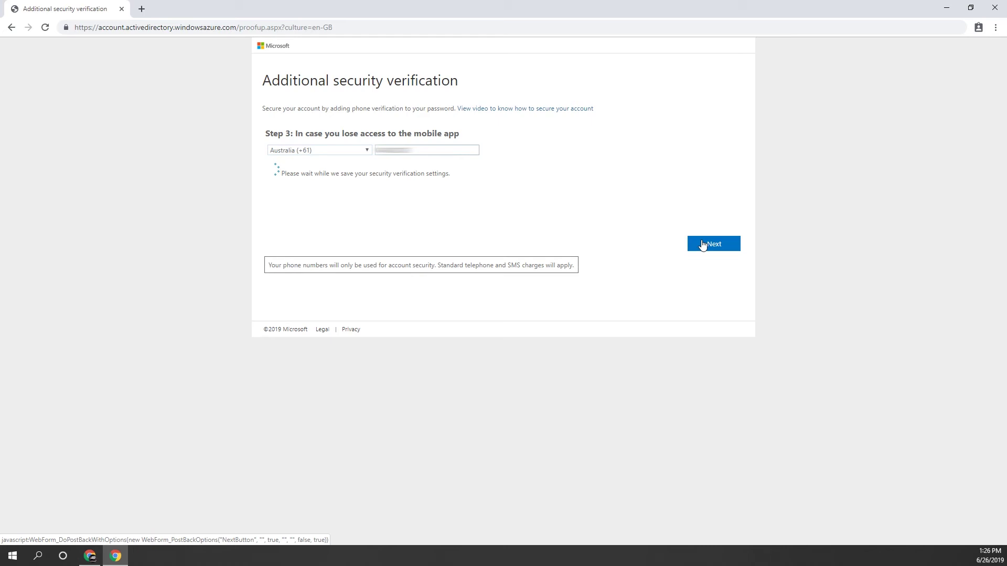
Step: Select the generated app password and copy it to the clipboard
drag(328, 189, 272, 191)
right_click(283, 192)
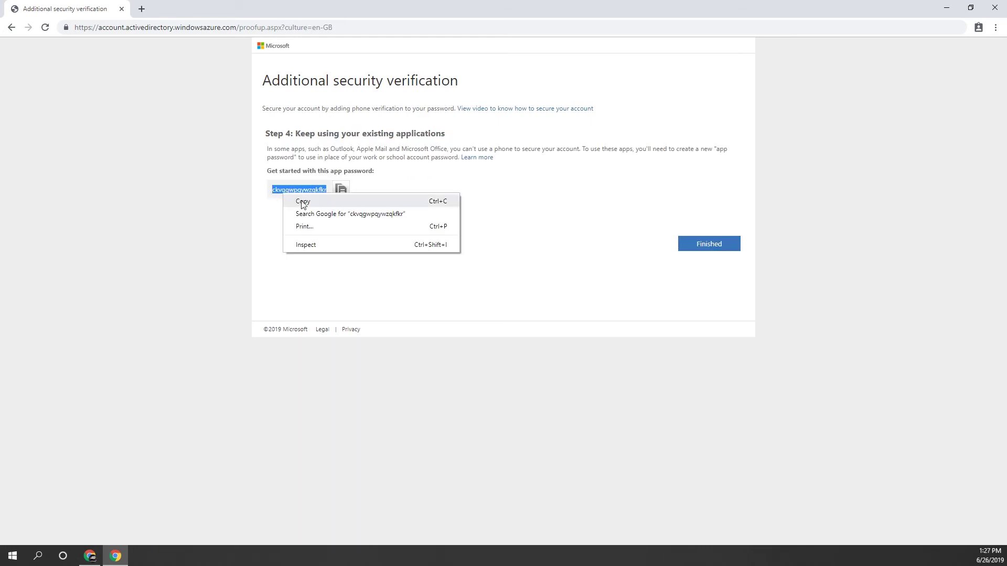
click(302, 202)
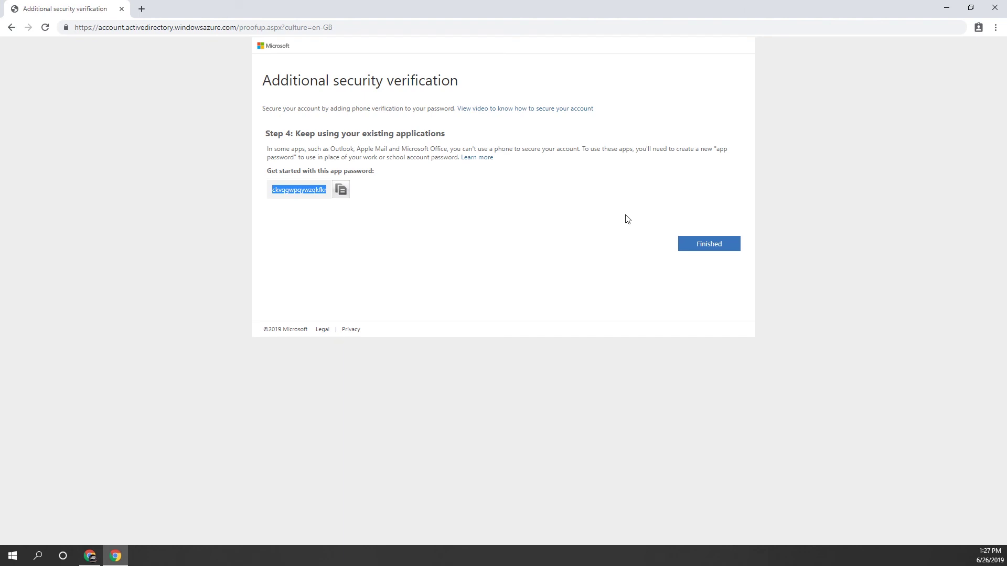
Step: Click Finished on Step 4 to complete the security verification setup
click(703, 246)
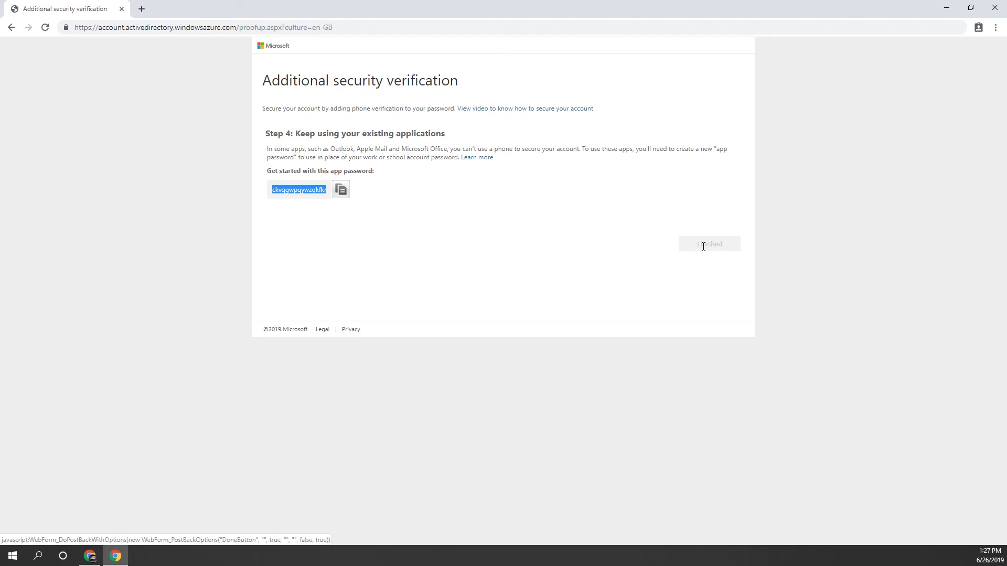